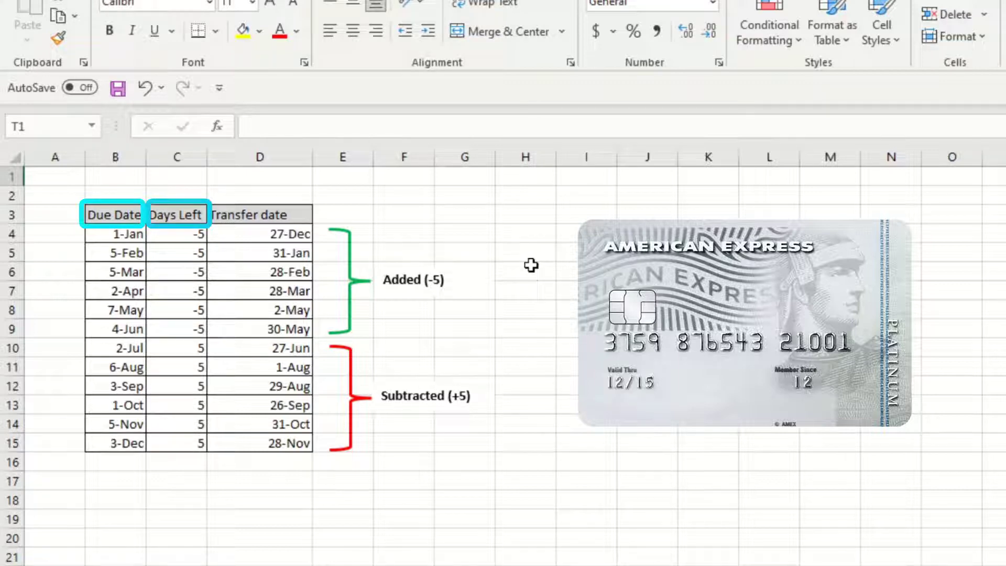
# - Examine the formula behind the first Transfer date in D4
pyautogui.doubleClick(282, 236)
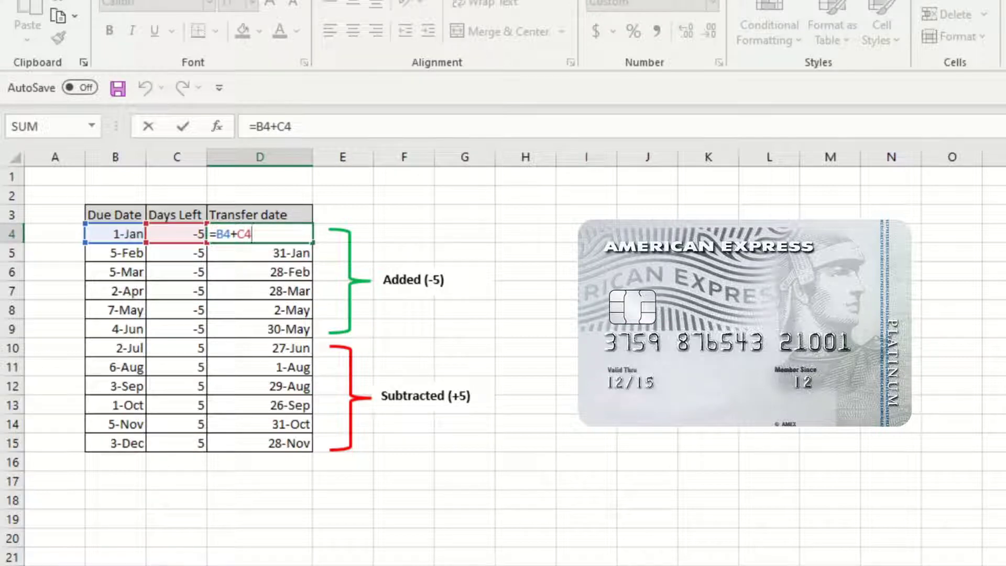
pyautogui.click(566, 387)
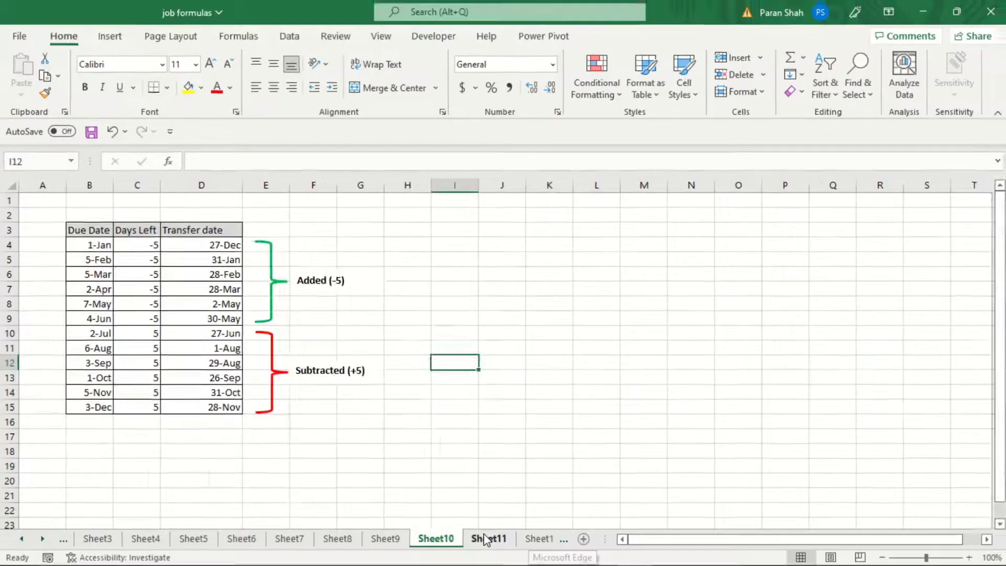
# - Switch to Sheet11 and delete the green rectangle around the first End date cell
pyautogui.click(483, 539)
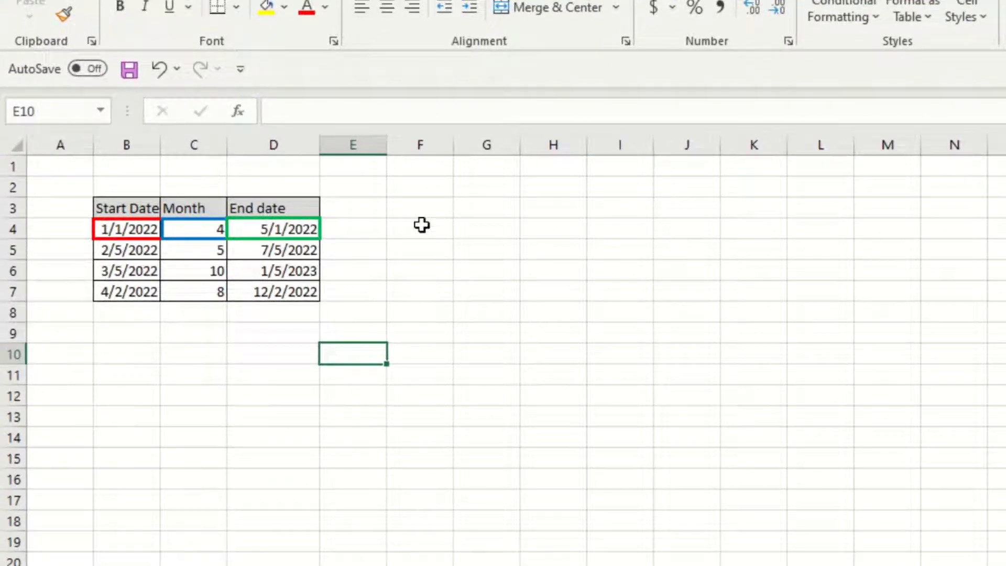
pyautogui.click(422, 225)
pyautogui.click(1005, 187)
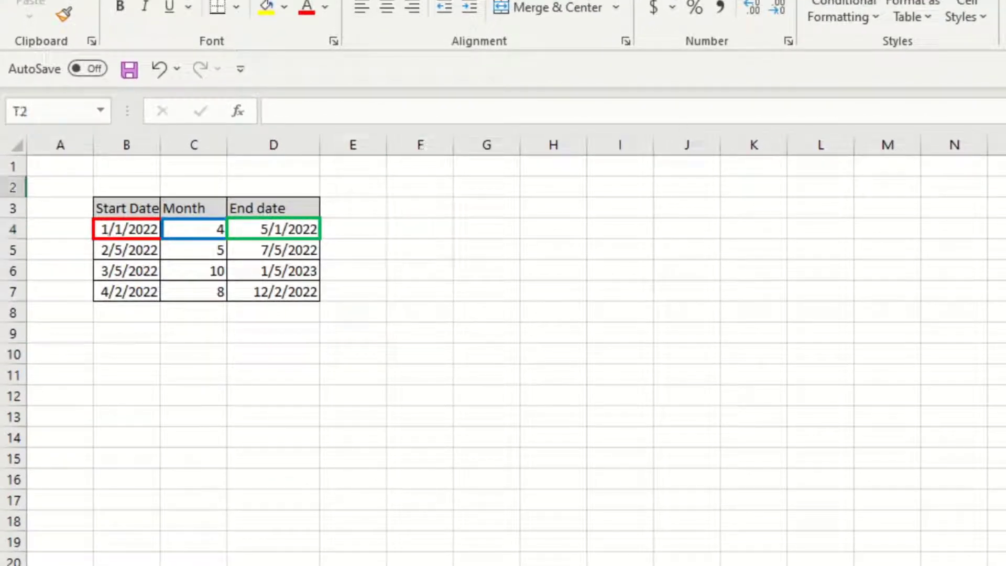
pyautogui.click(300, 219)
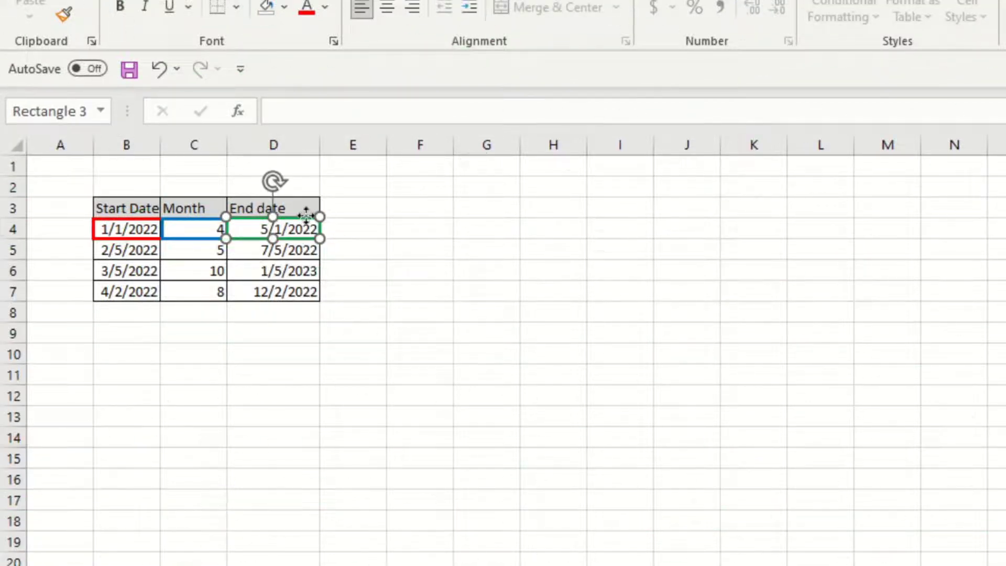
pyautogui.press('Delete')
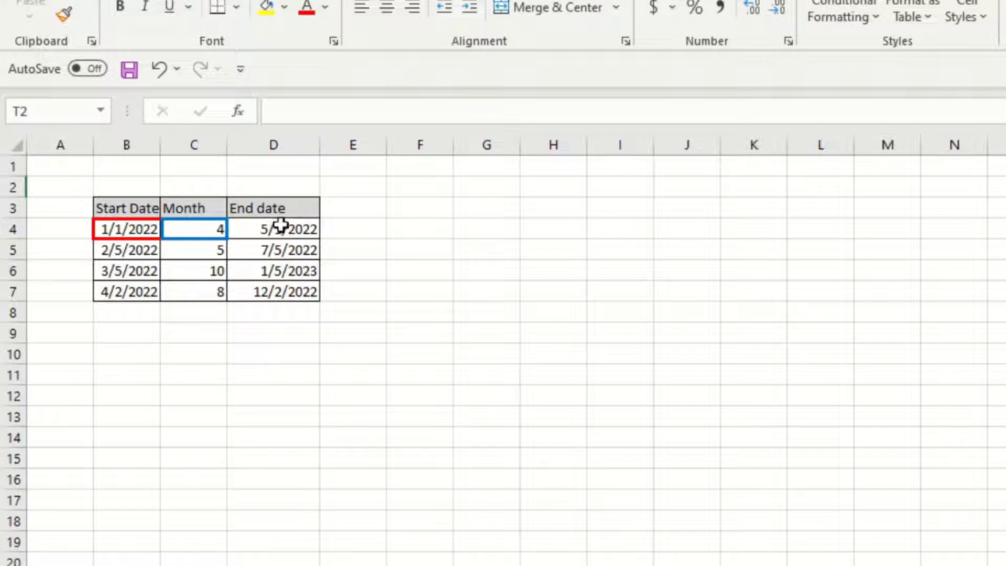
# - Examine the formula behind the first End date in D4
pyautogui.click(281, 225)
pyautogui.doubleClick(281, 225)
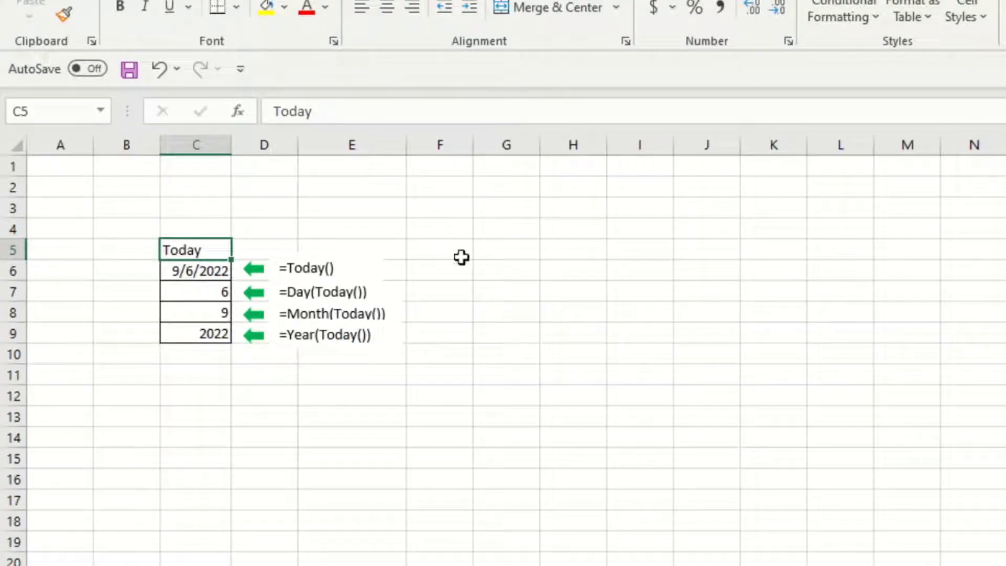
# - Examine the TODAY, DAY, MONTH and YEAR formulas in cells C6 through C9
pyautogui.doubleClick(180, 273)
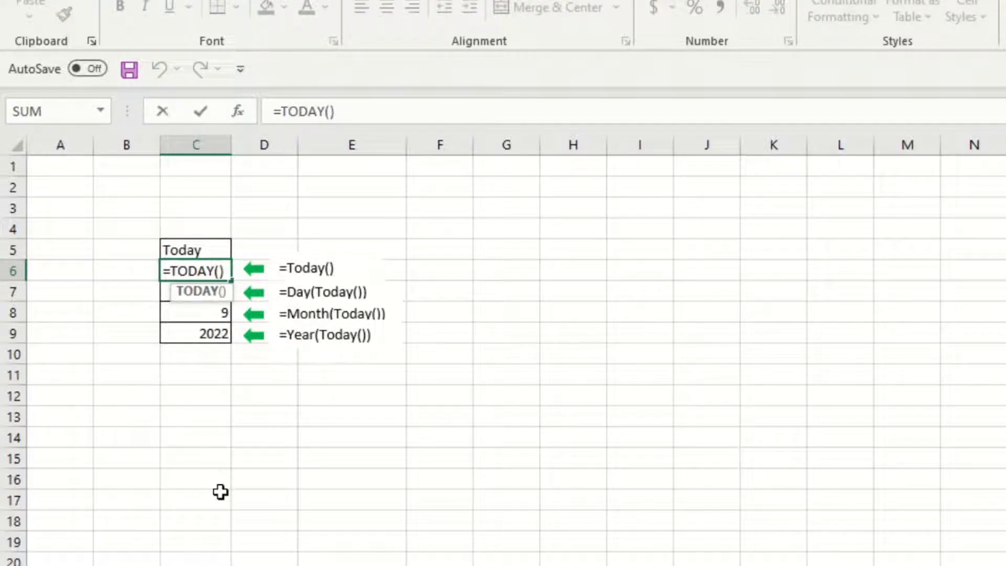
pyautogui.click(156, 290)
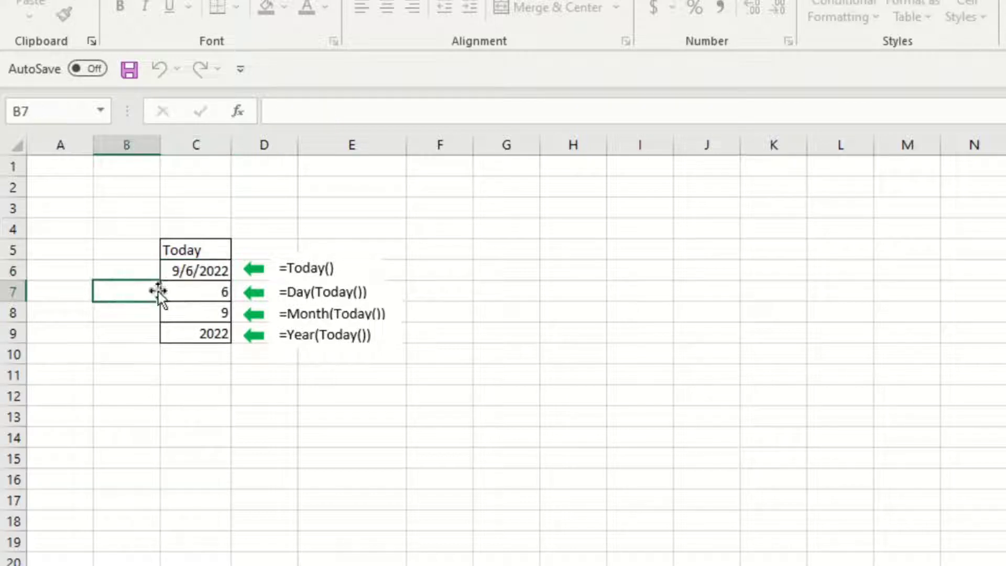
pyautogui.doubleClick(197, 290)
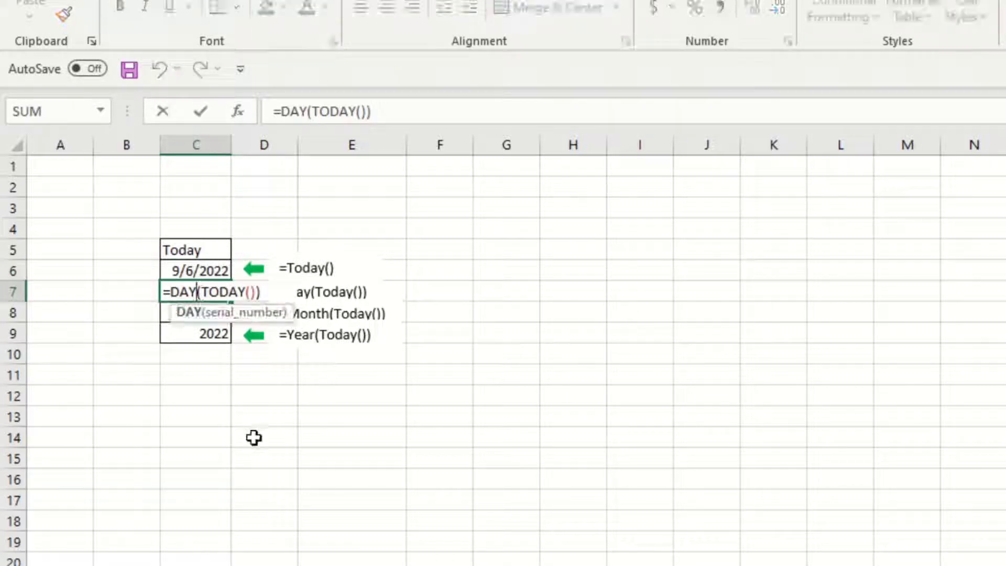
pyautogui.press('Escape')
pyautogui.press('Down')
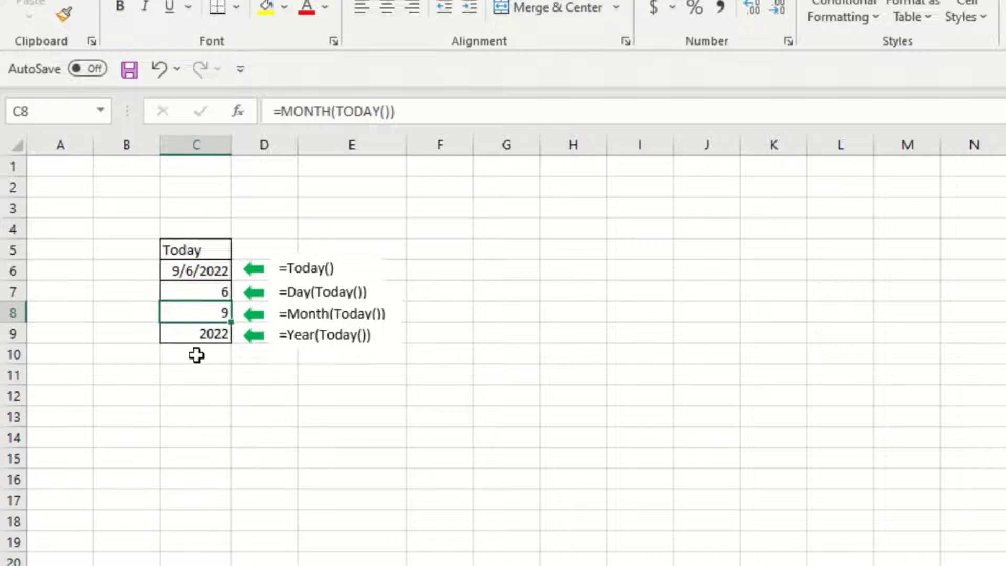
pyautogui.doubleClick(182, 308)
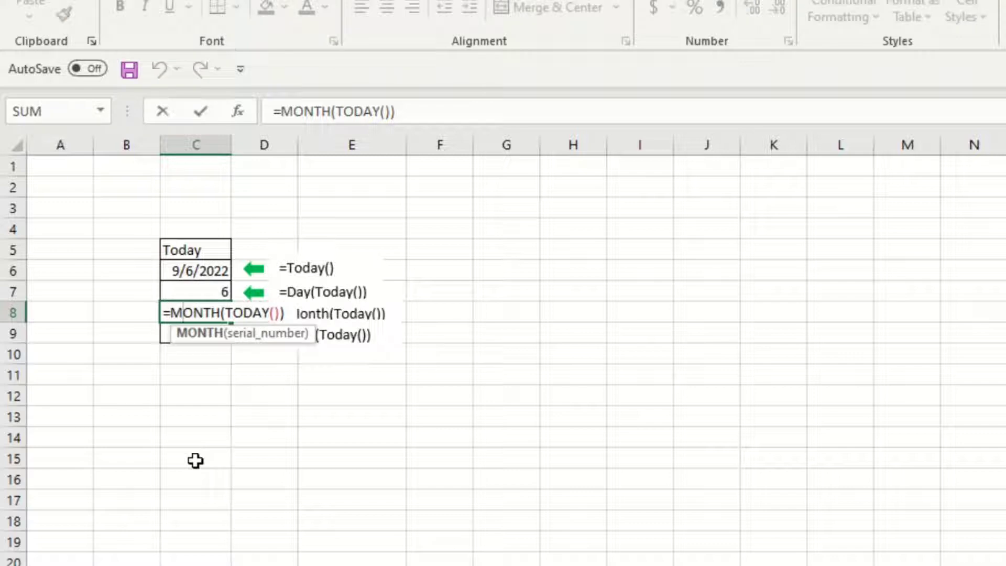
pyautogui.press('Return')
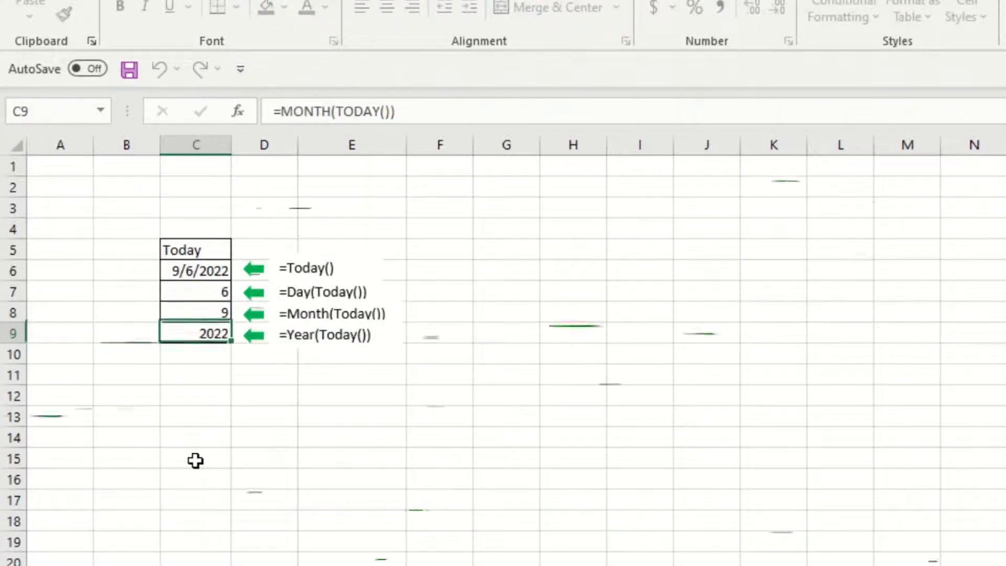
pyautogui.doubleClick(188, 333)
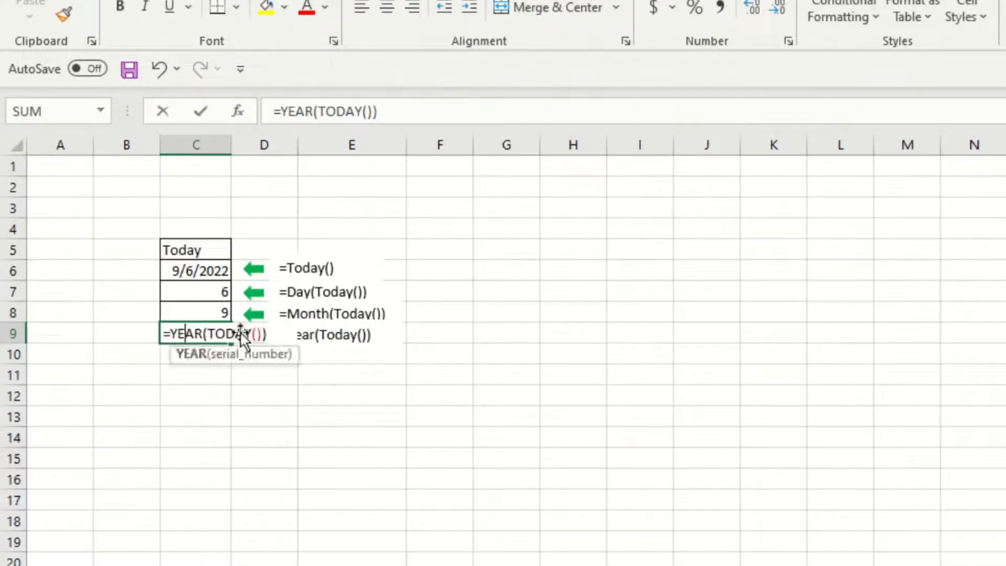
pyautogui.press('Return')
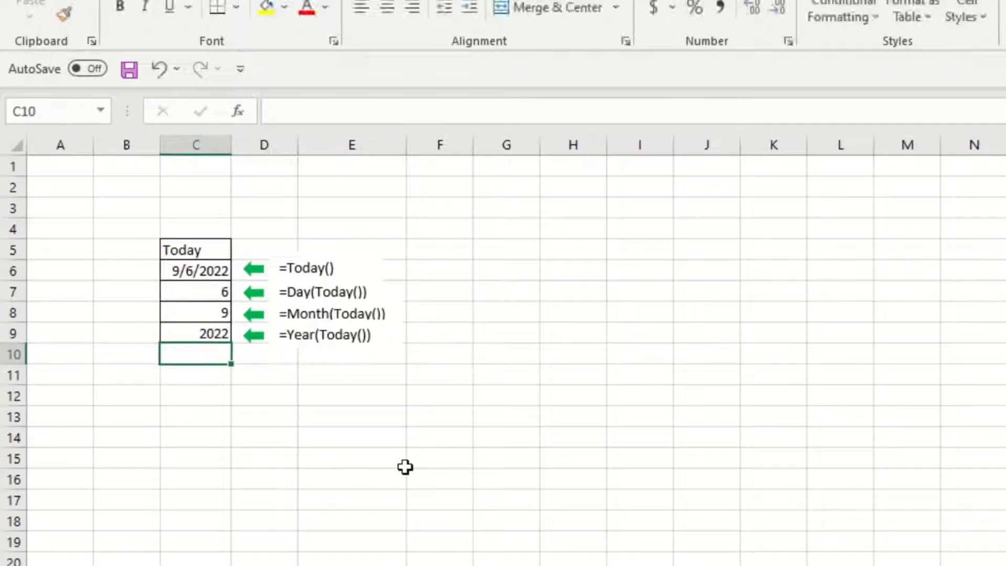
pyautogui.press('Down')
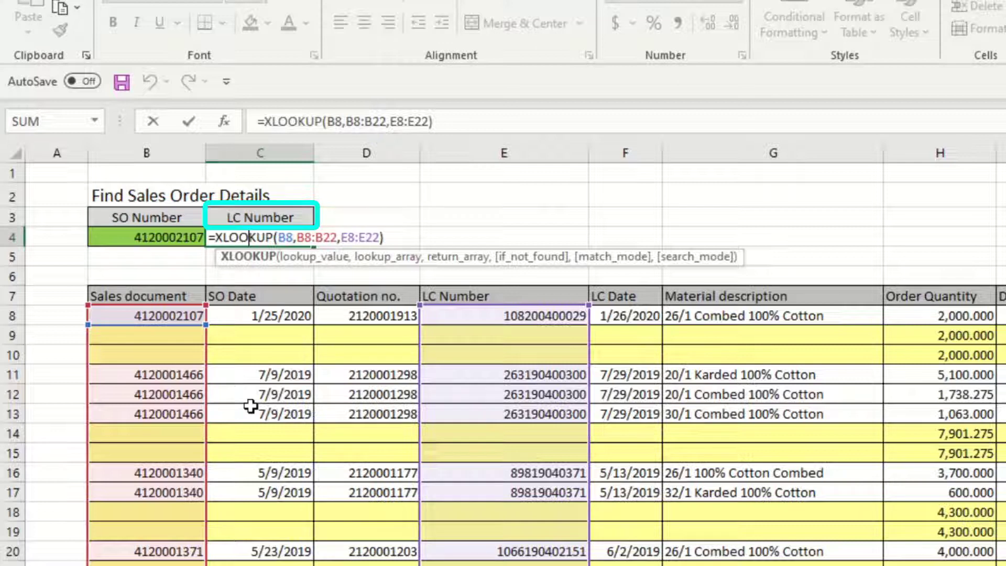
# - Examine the XLOOKUP formulas in C4 that look up the LC Number and the other sales order details
pyautogui.press('Return')
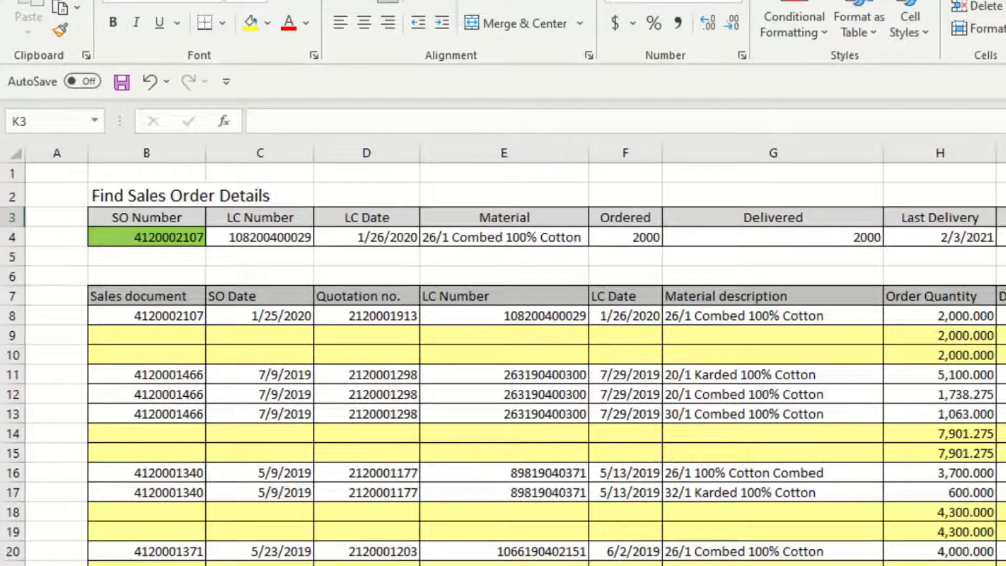
pyautogui.click(268, 237)
pyautogui.press('F2')
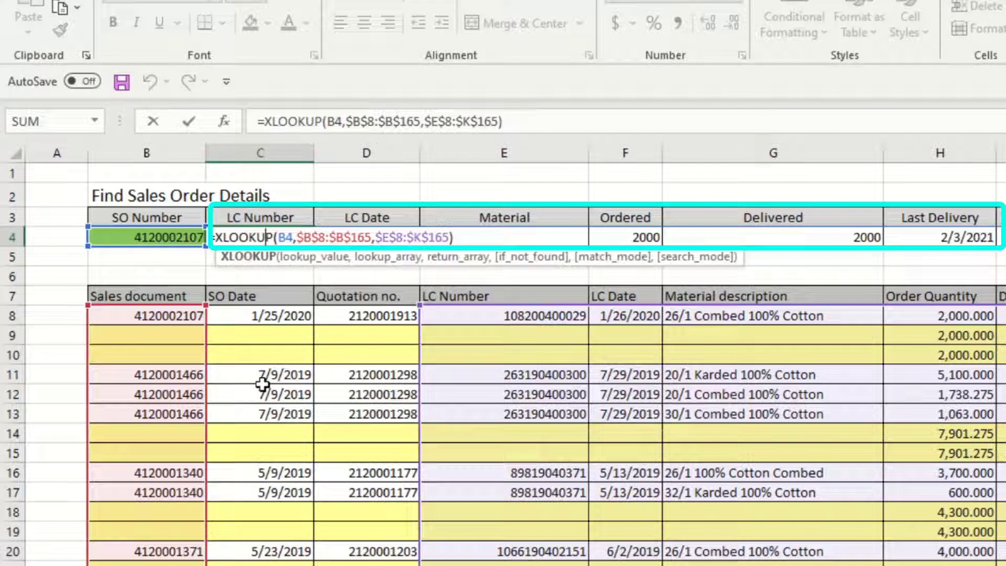
pyautogui.press('Return')
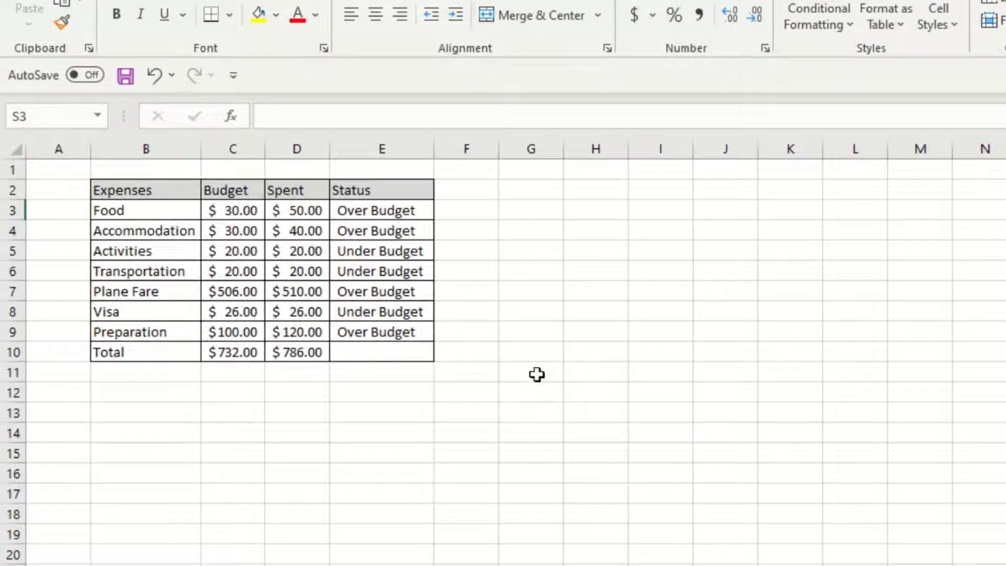
# - Examine the IF formula in E3 that sets the Food expense's budget status
pyautogui.doubleClick(390, 211)
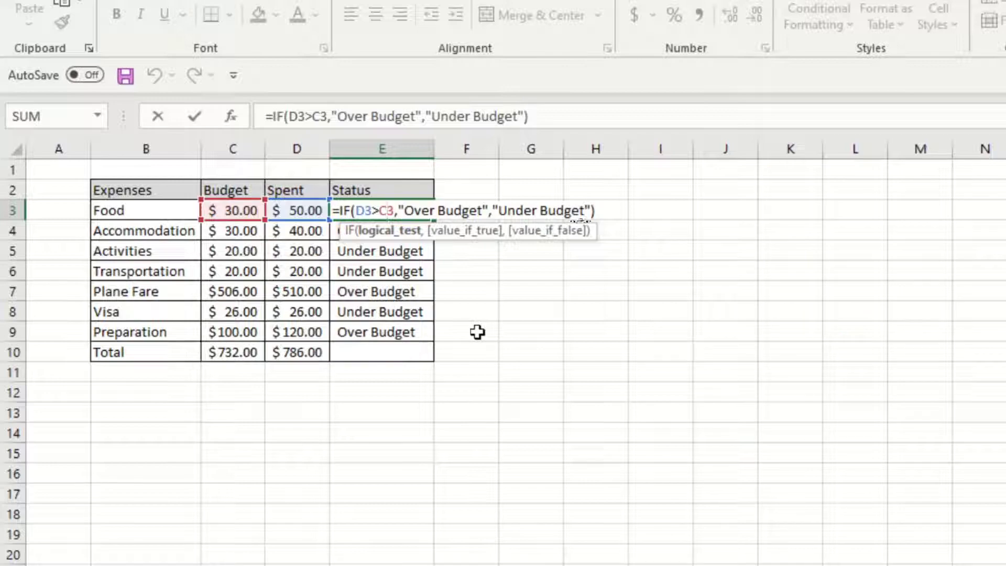
pyautogui.press('Return')
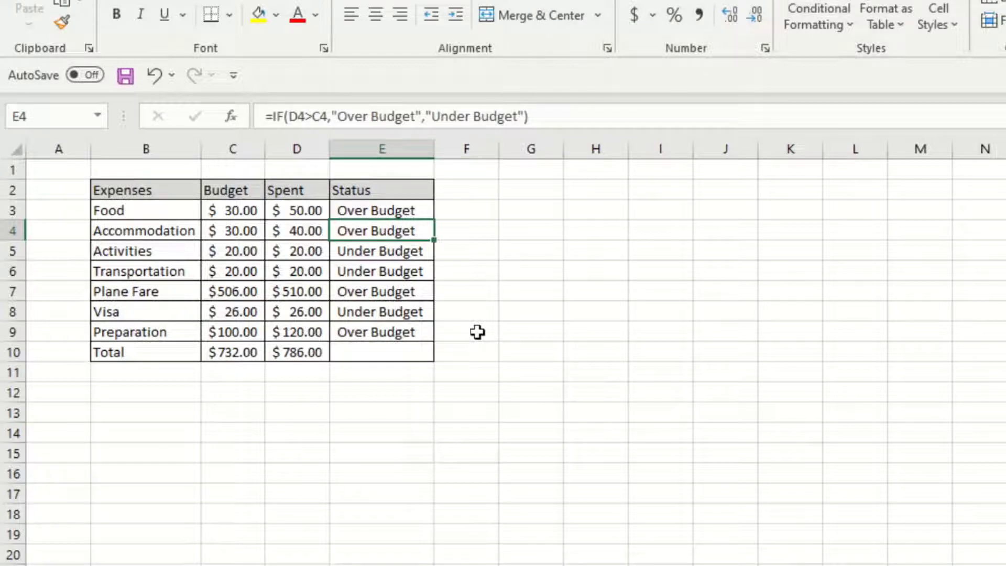
pyautogui.click(396, 212)
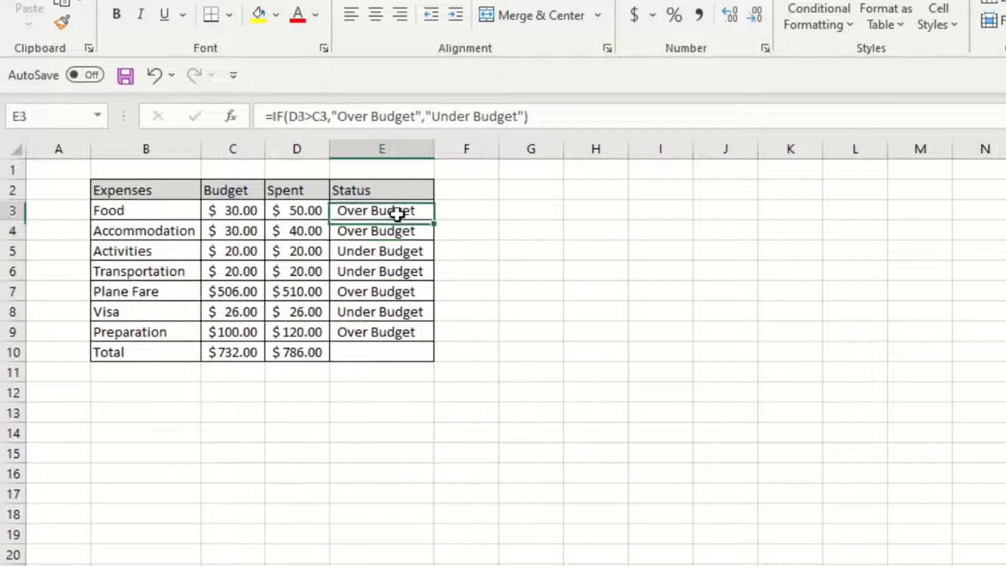
pyautogui.doubleClick(396, 213)
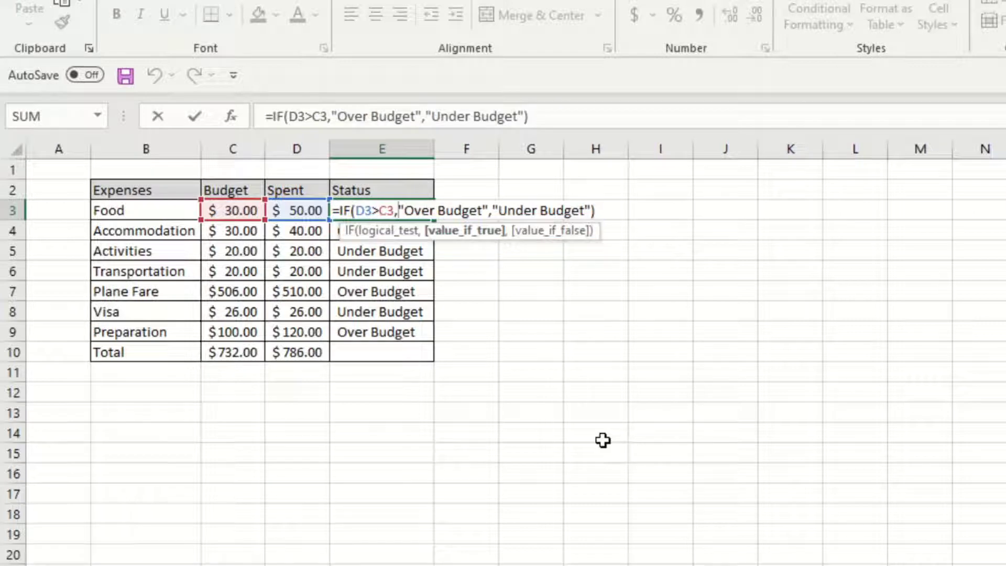
pyautogui.press('Return')
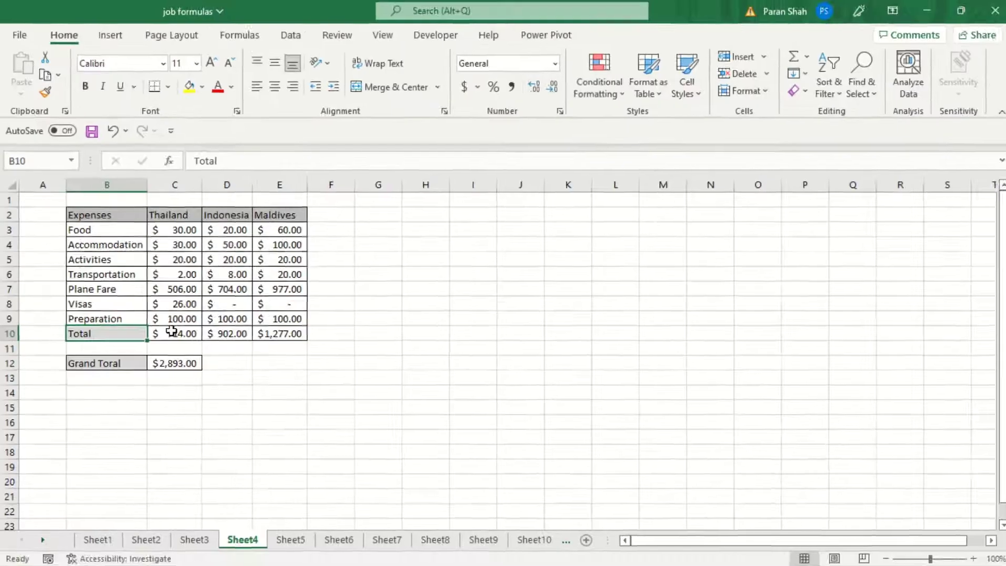
# - Examine the SUM formulas for the Thailand and Indonesia totals and the grand total formula in C12
pyautogui.doubleClick(252, 356)
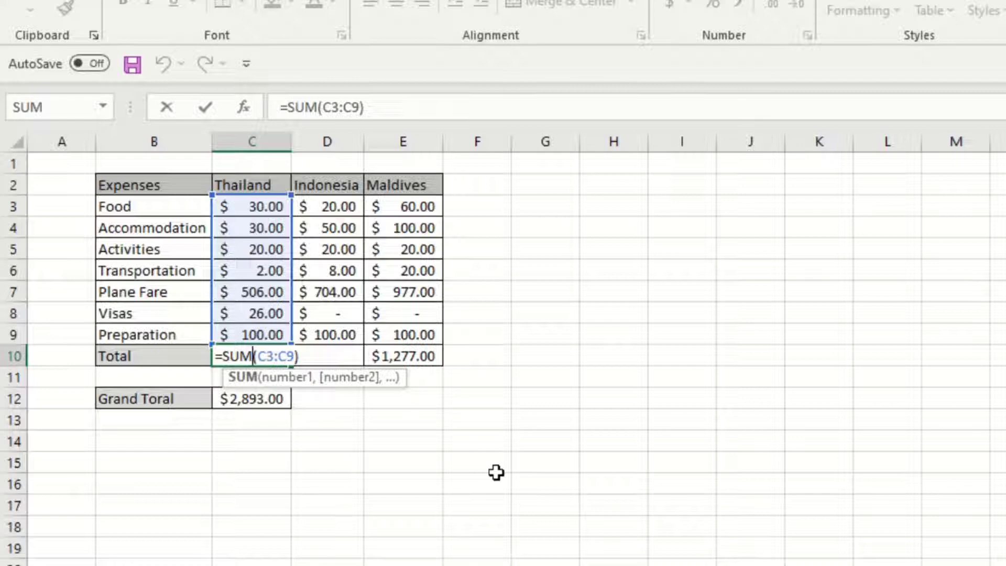
pyautogui.press('Return')
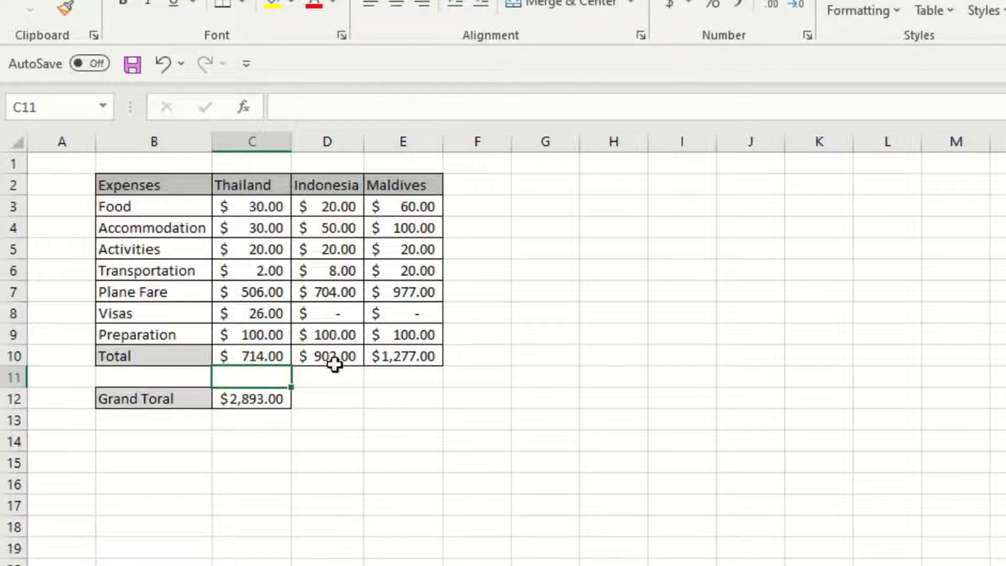
pyautogui.doubleClick(333, 357)
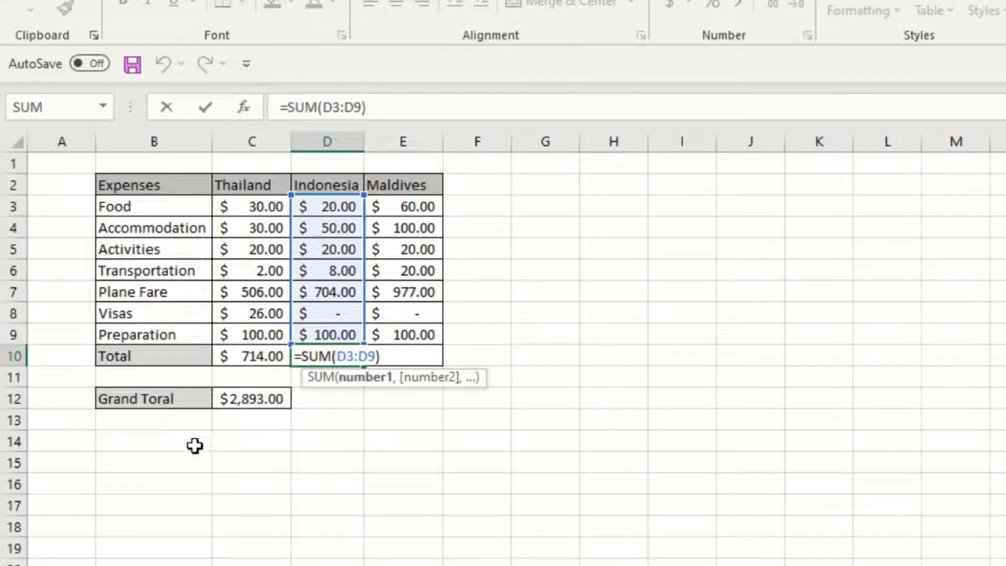
pyautogui.click(179, 401)
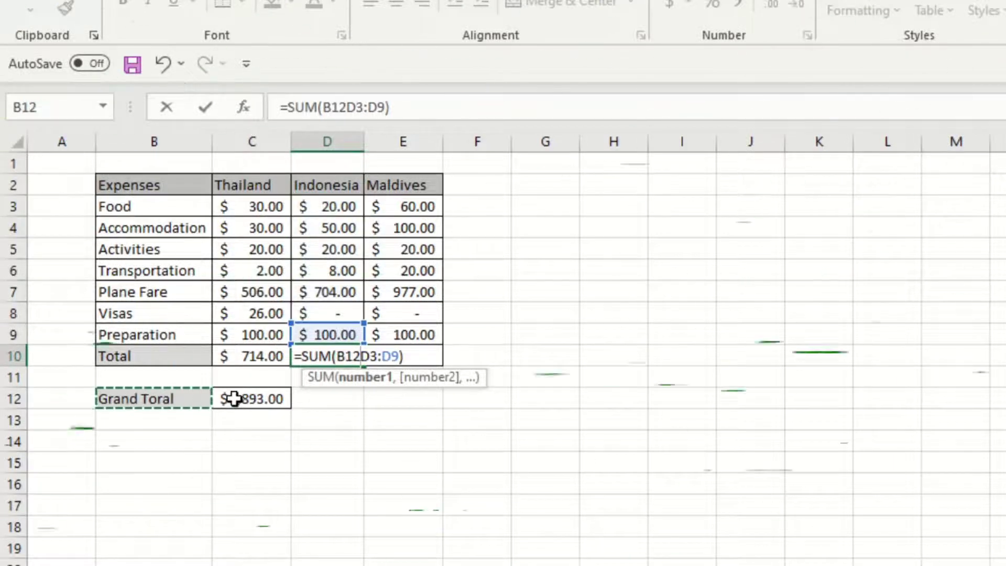
pyautogui.hotkey('ctrl', 'z')
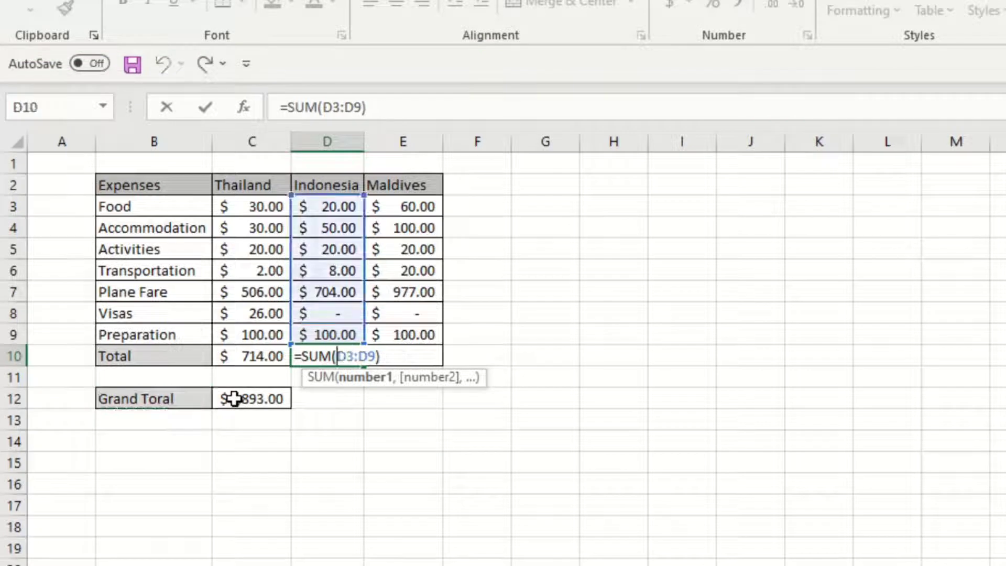
pyautogui.press('Return')
pyautogui.doubleClick(250, 399)
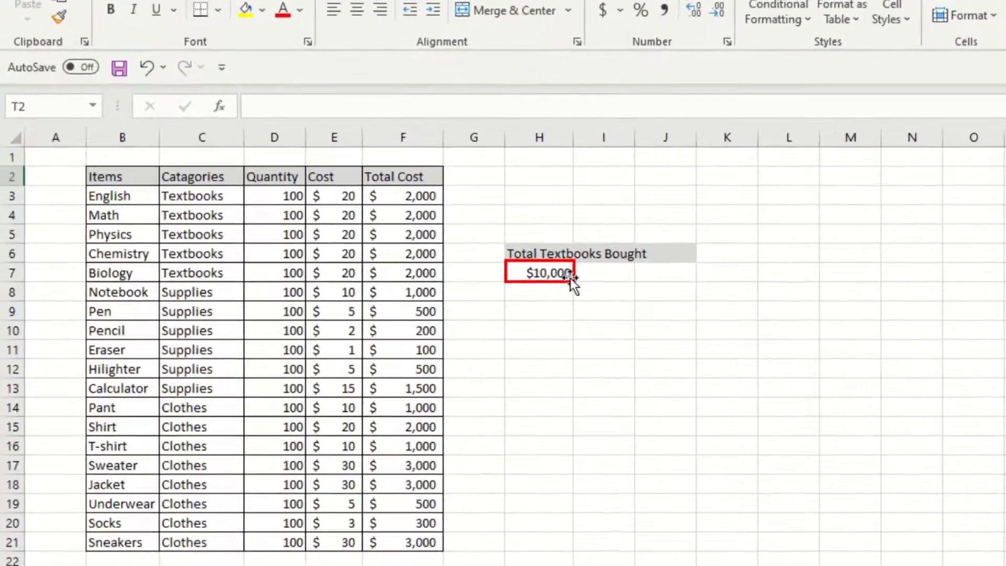
# - Examine the SUMIF formula for Total Textbooks Bought in H7
pyautogui.doubleClick(567, 275)
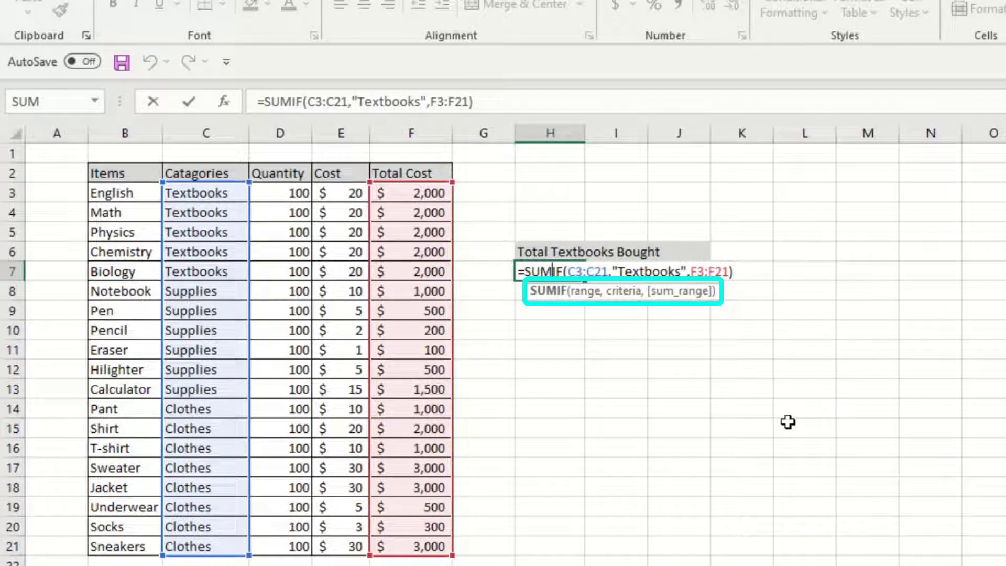
pyautogui.click(787, 422)
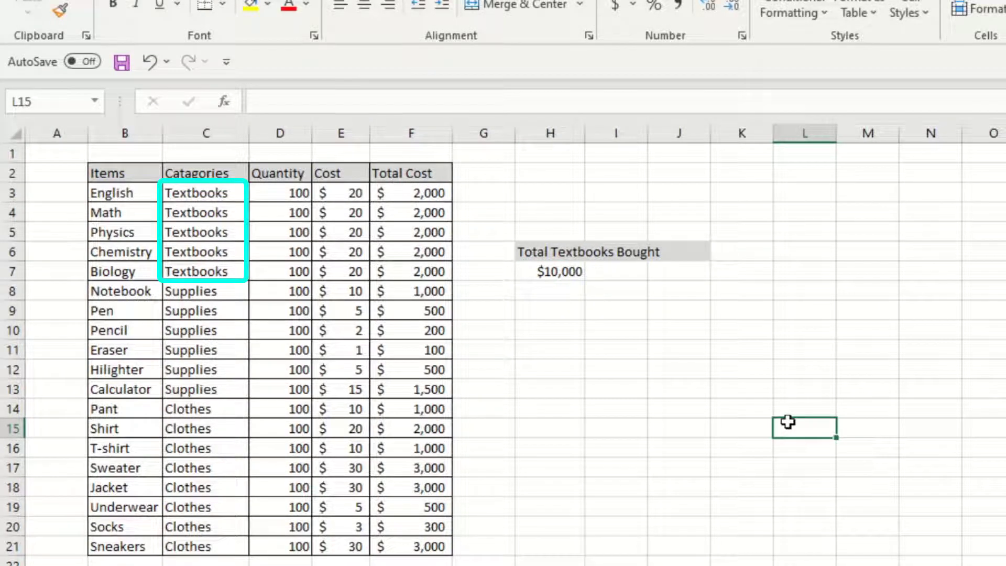
pyautogui.doubleClick(566, 274)
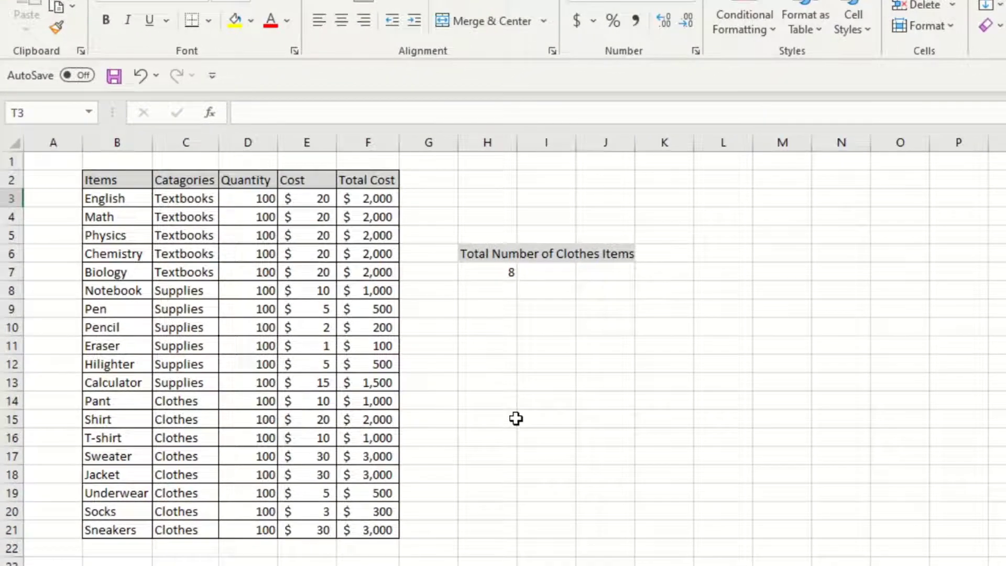
# - Examine the Total Number of Clothes Items formula in H7 and the CONCATENATE formula joining item, category, quantity and total cost
pyautogui.doubleClick(494, 268)
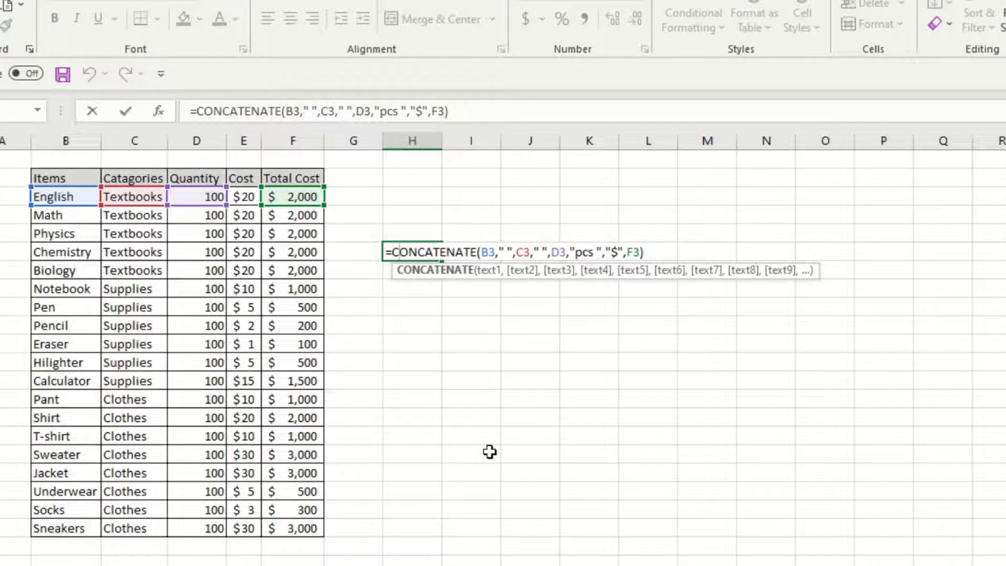
pyautogui.press('Right')
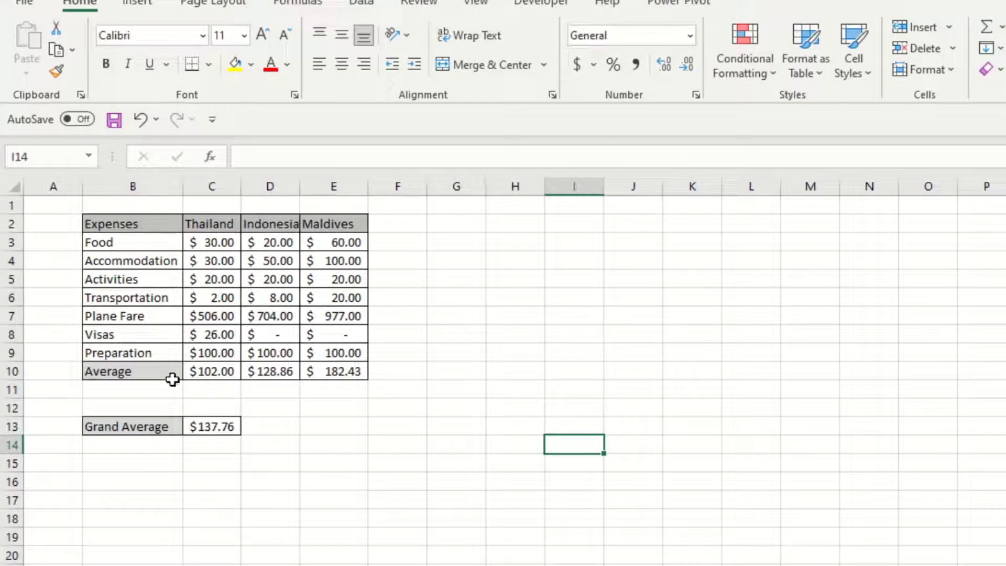
# - Examine the AVERAGE formulas for Thailand's expenses in C10 and the grand average across all three countries in C13
pyautogui.doubleClick(205, 371)
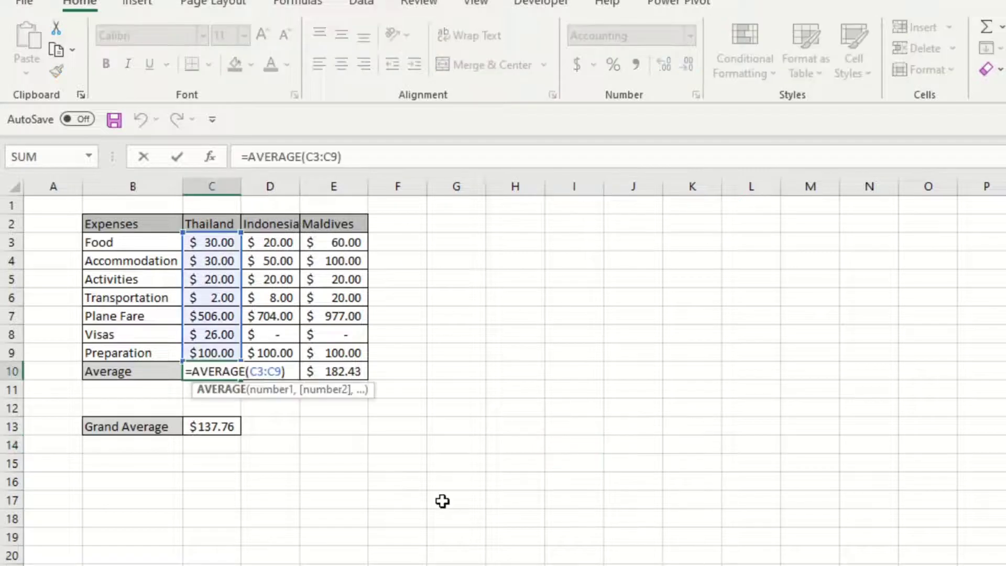
pyautogui.press('Return')
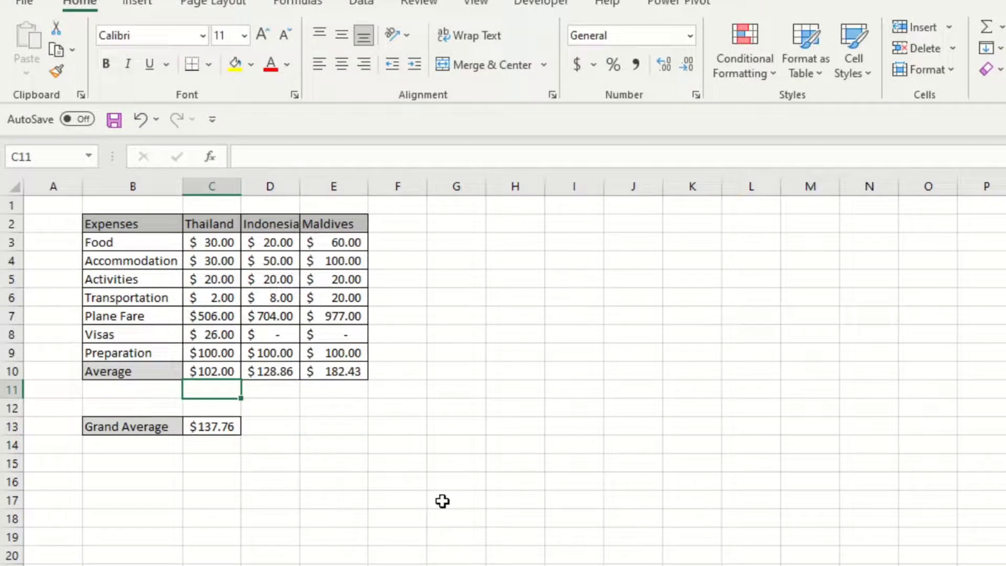
pyautogui.doubleClick(209, 426)
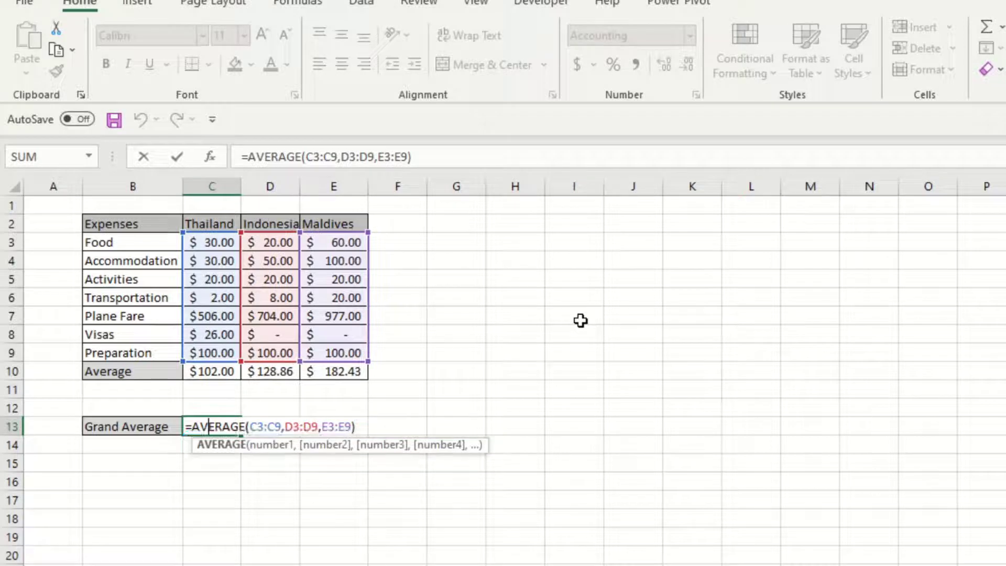
pyautogui.press('Return')
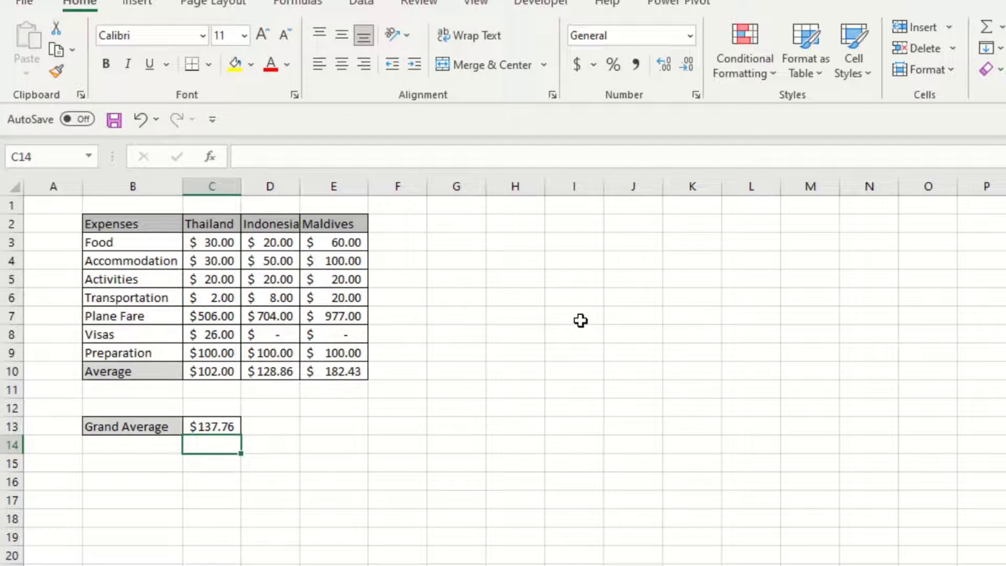
pyautogui.doubleClick(213, 369)
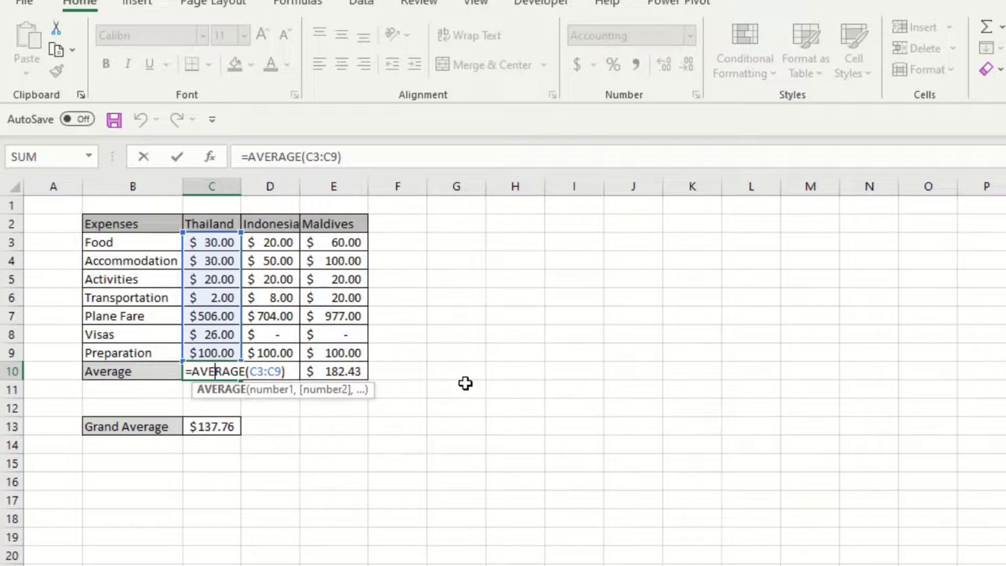
pyautogui.press('Return')
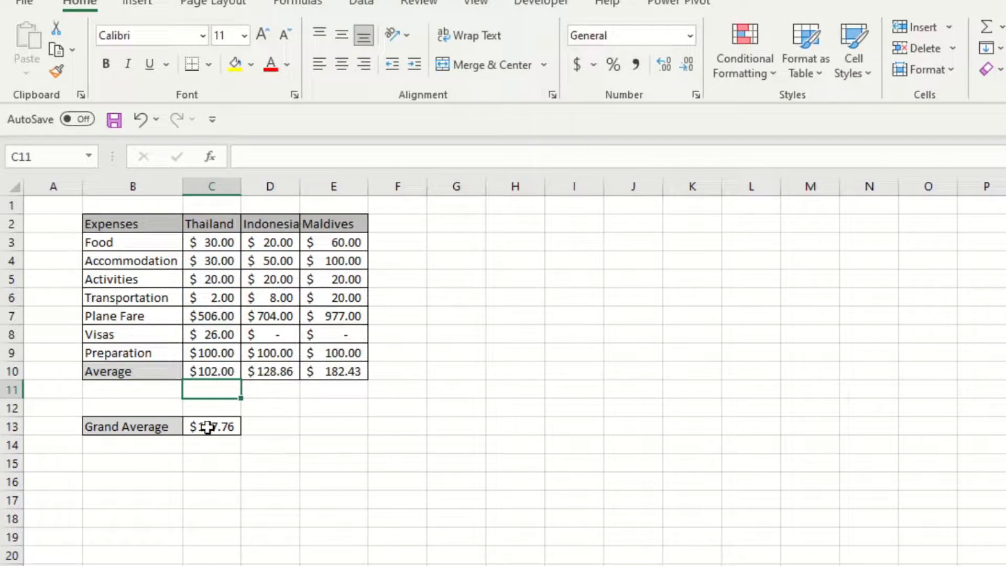
pyautogui.doubleClick(207, 427)
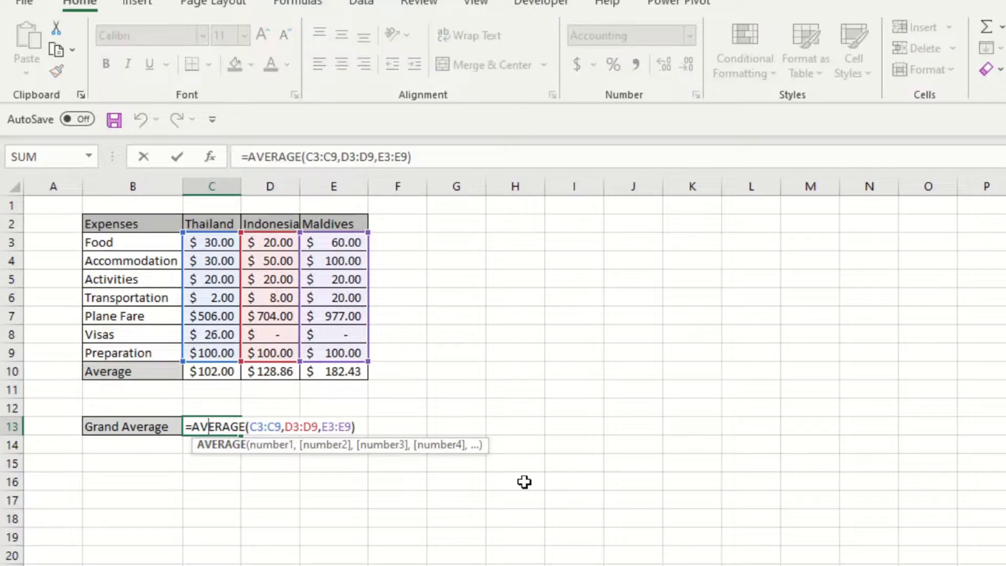